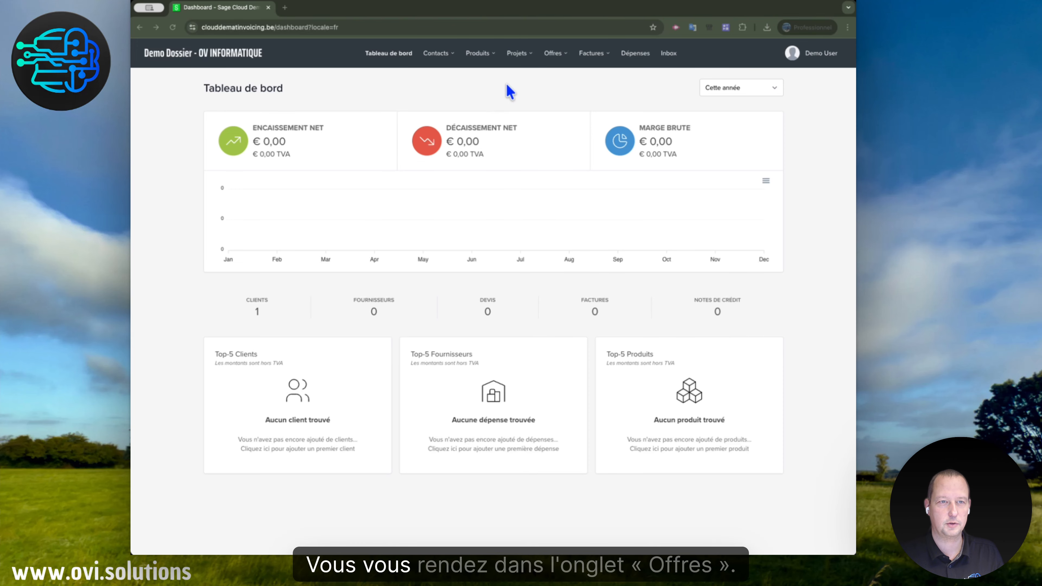
click(559, 55)
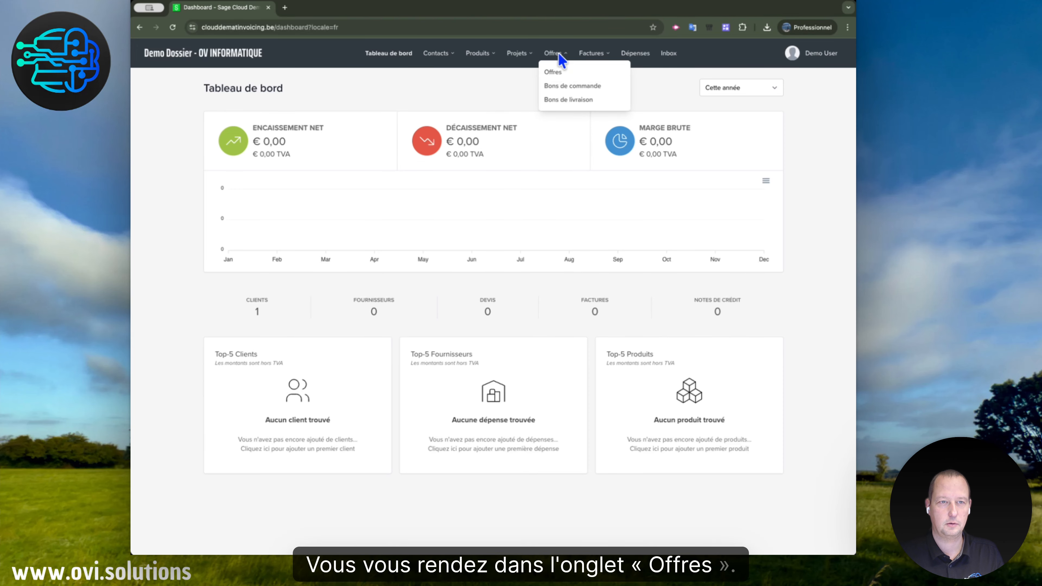
click(557, 73)
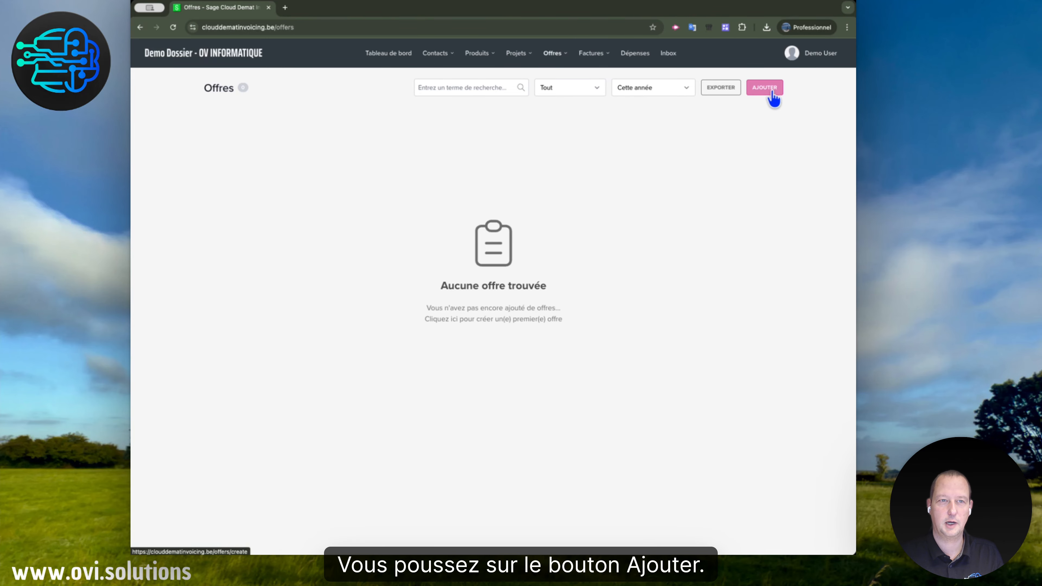
click(765, 88)
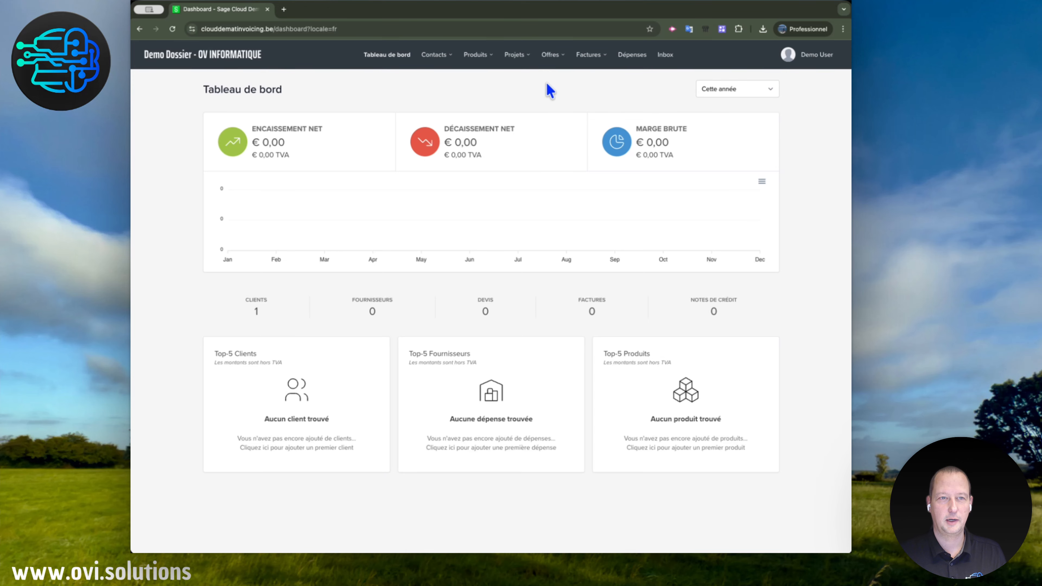
- Go to the list of offers and start a new offer
click(563, 57)
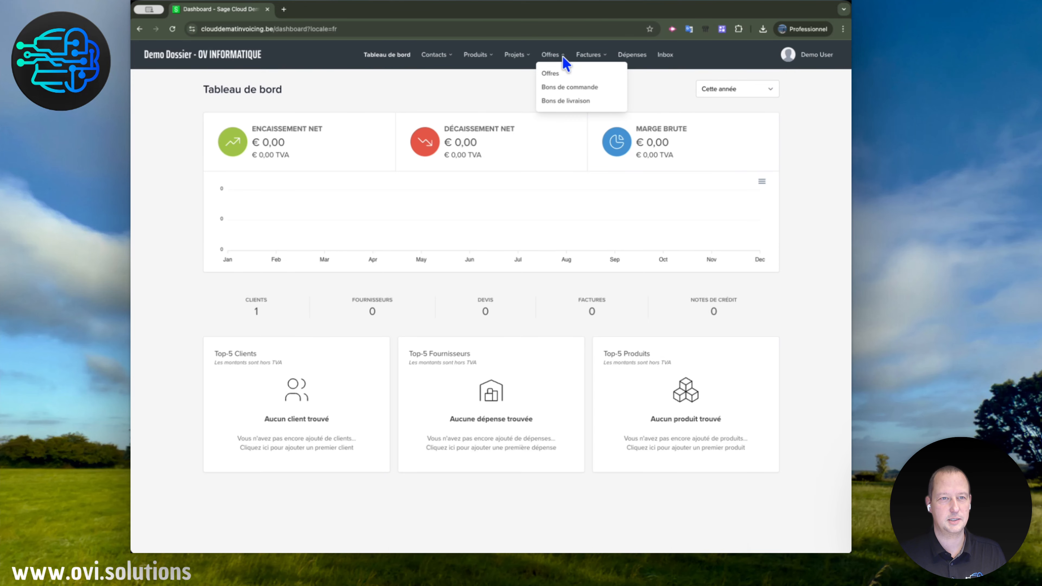
click(565, 72)
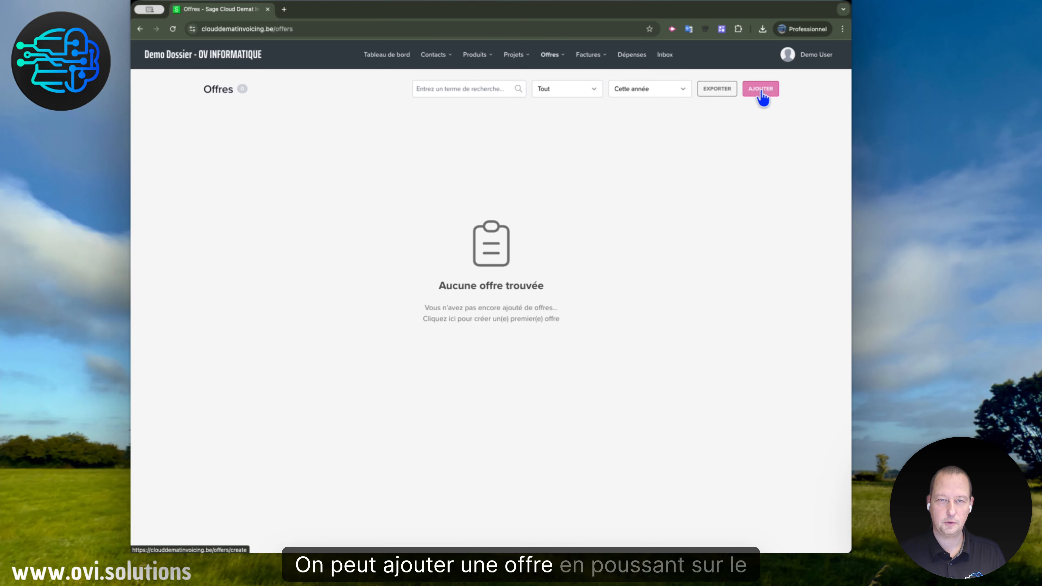
click(762, 99)
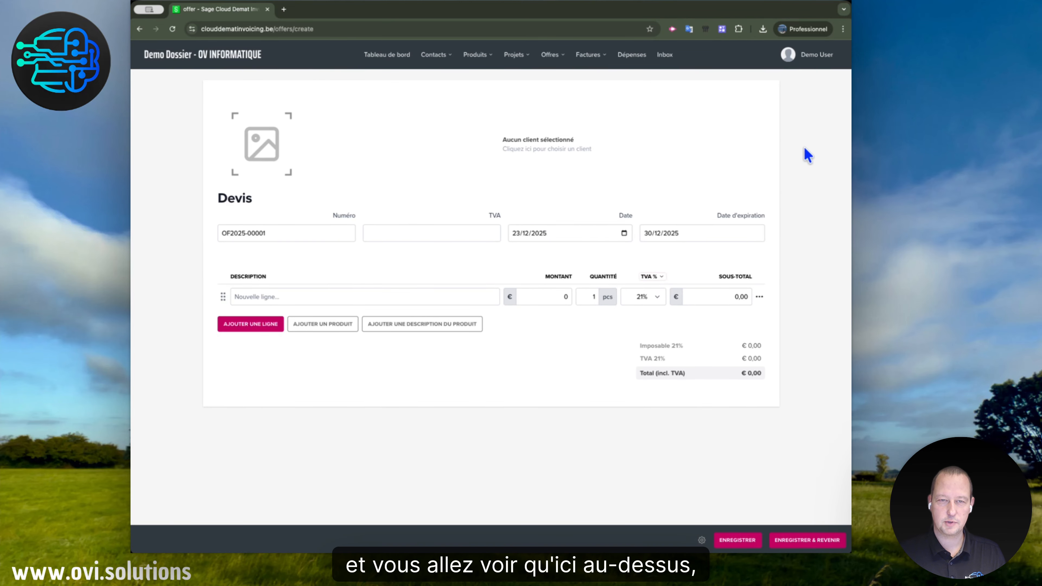
- Choose the existing client Ov Informatique SRL for the quote, without a contact person
click(570, 150)
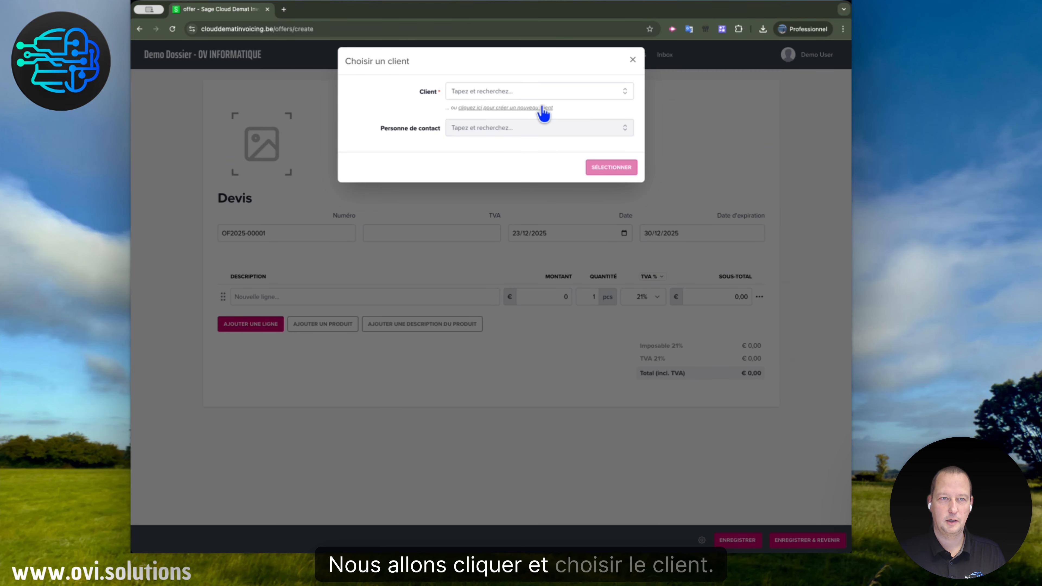
click(625, 92)
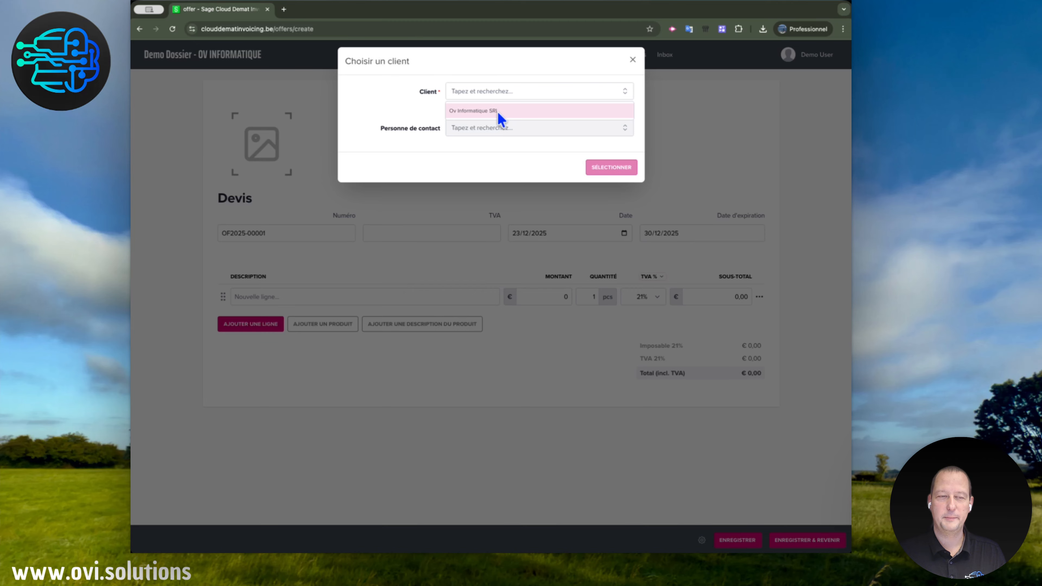
text(ovi)
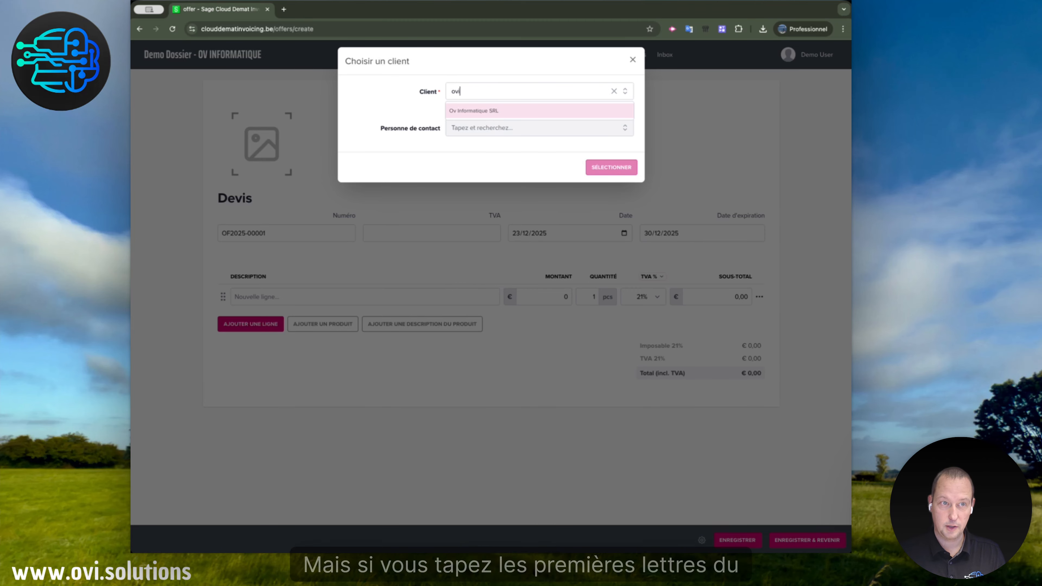
key(BackSpace)
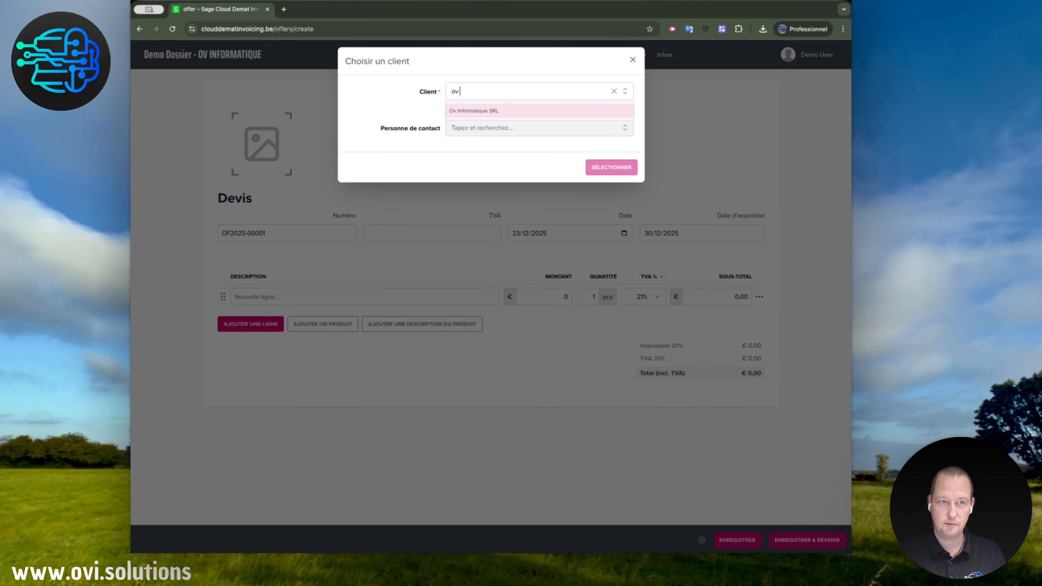
click(478, 111)
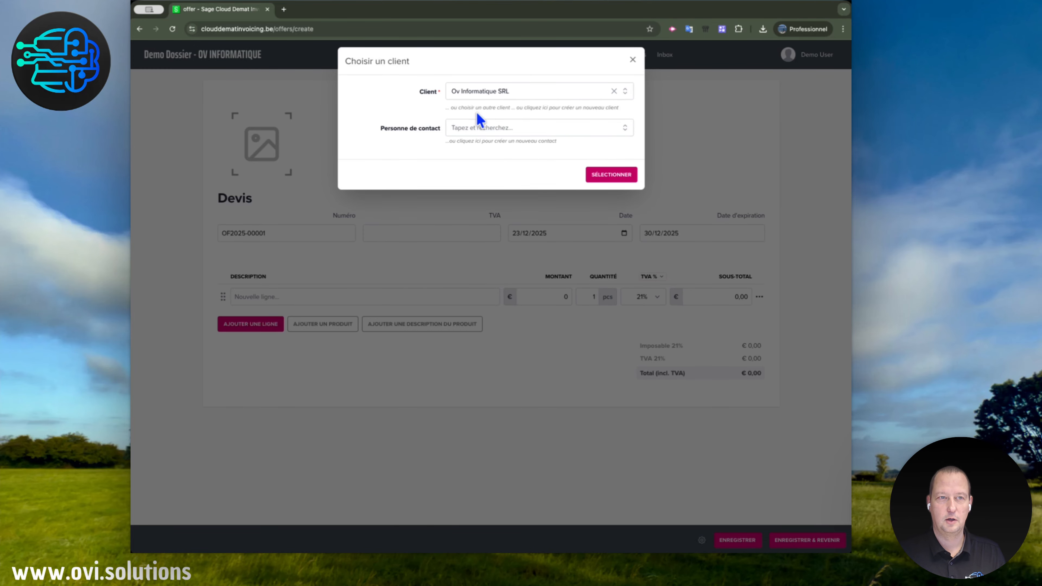
click(619, 175)
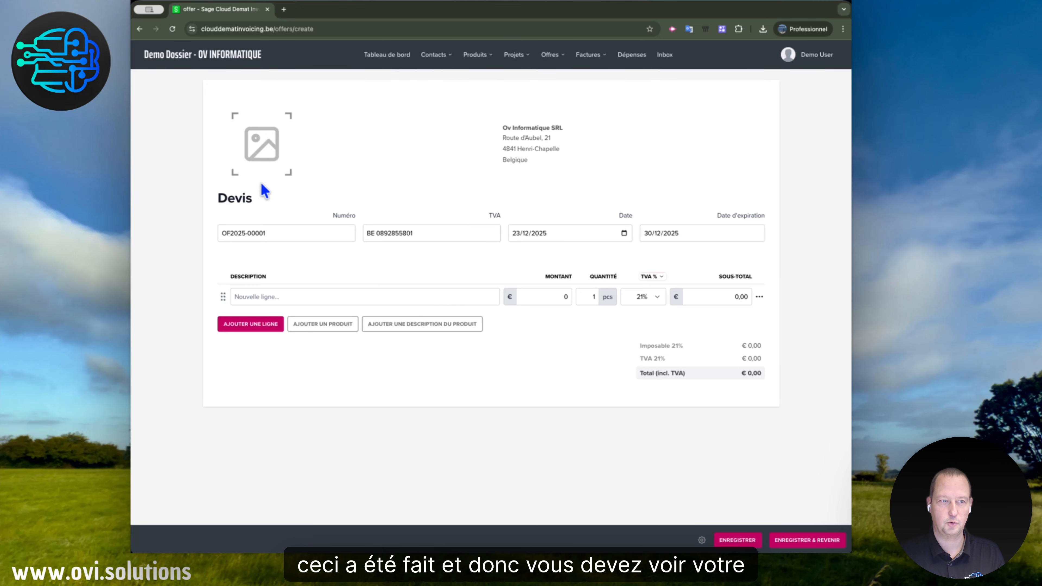
- Fill in the first quote line with the description "petits pains au chocolat", an amount of 1,21 and a quantity of 5
click(285, 233)
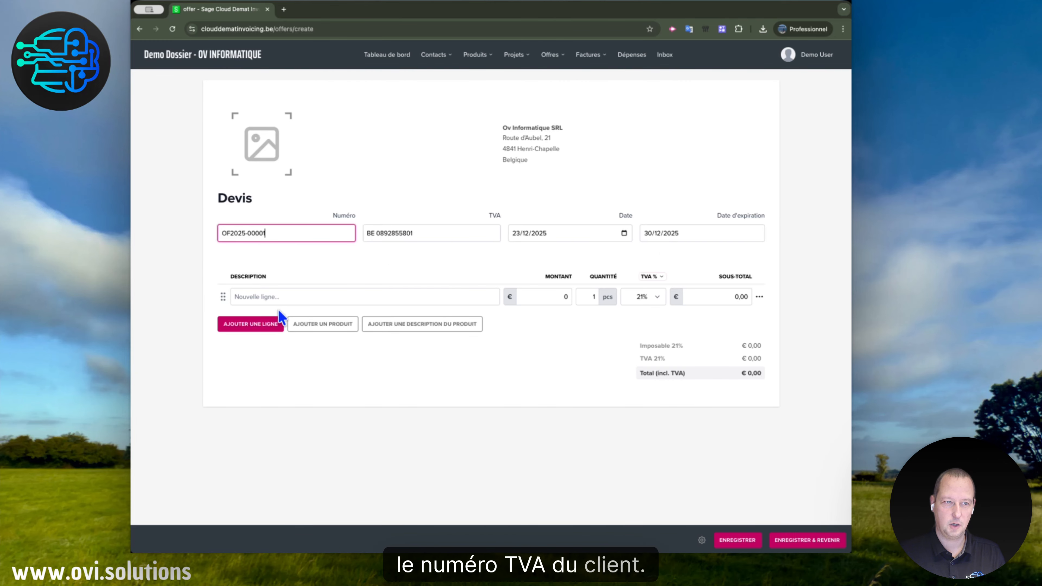
click(264, 296)
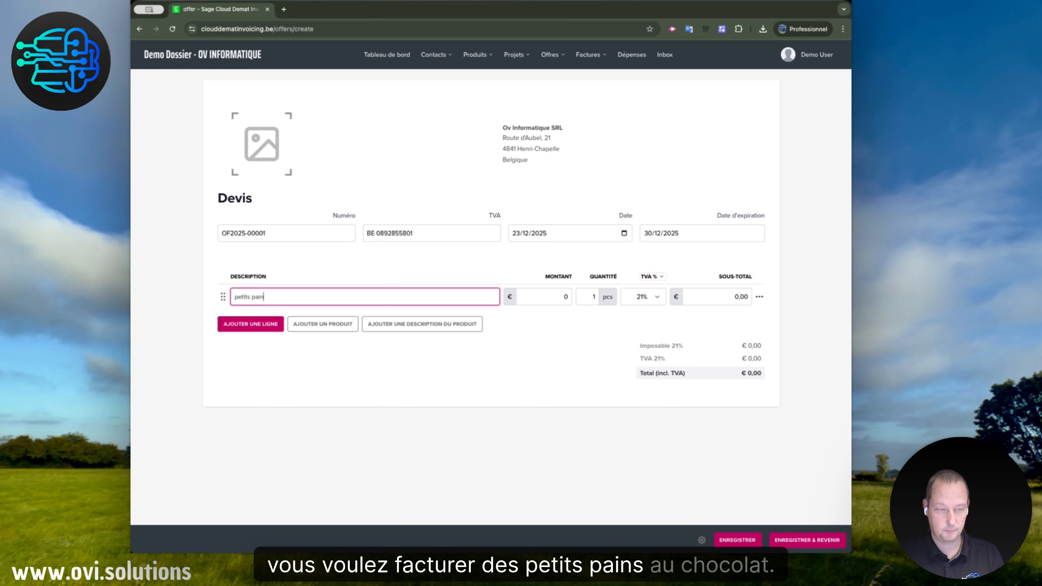
text(au chocola)
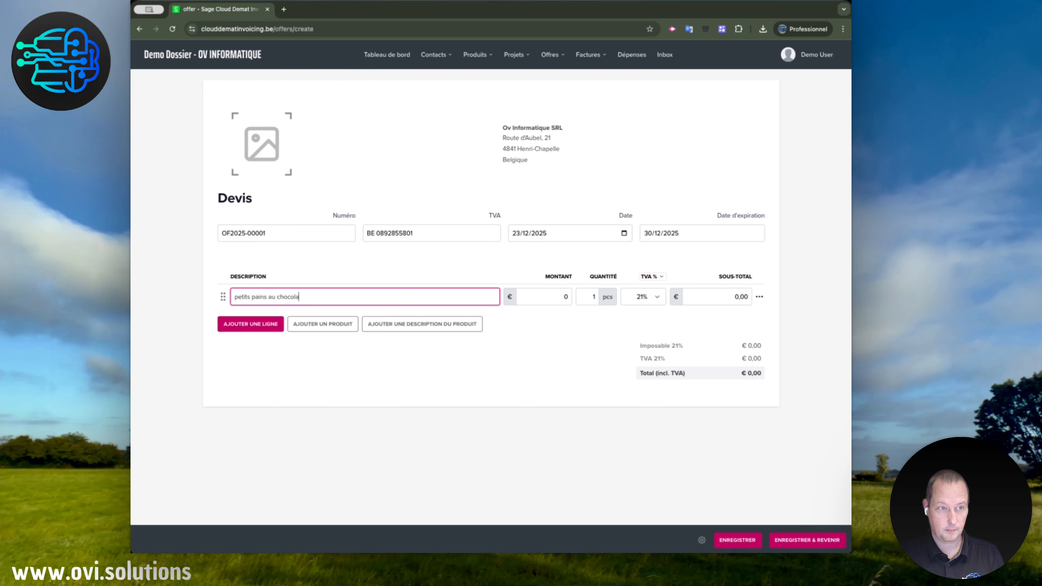
text(t)
key(Tab)
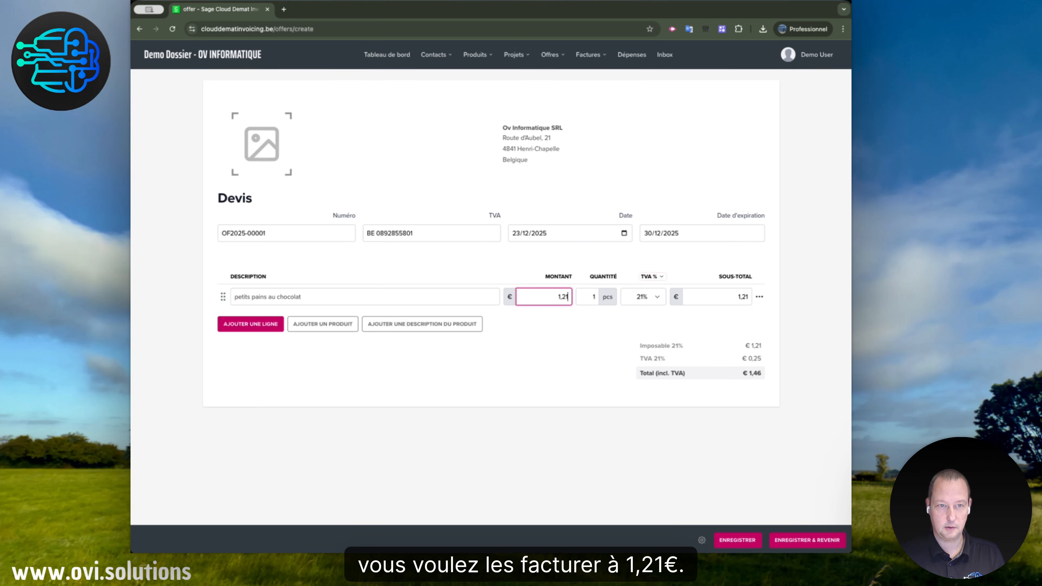
key(Tab)
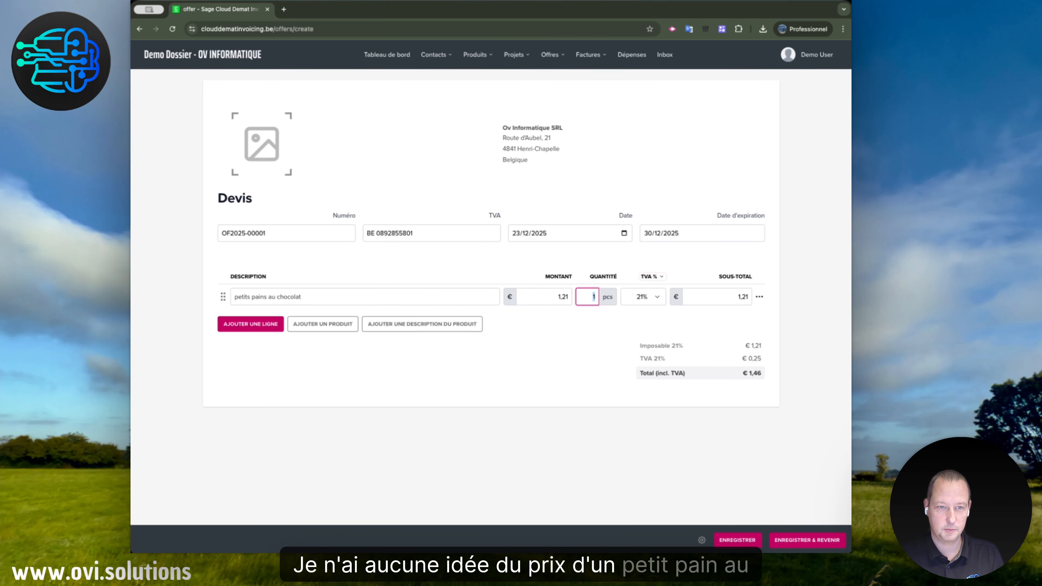
text(5)
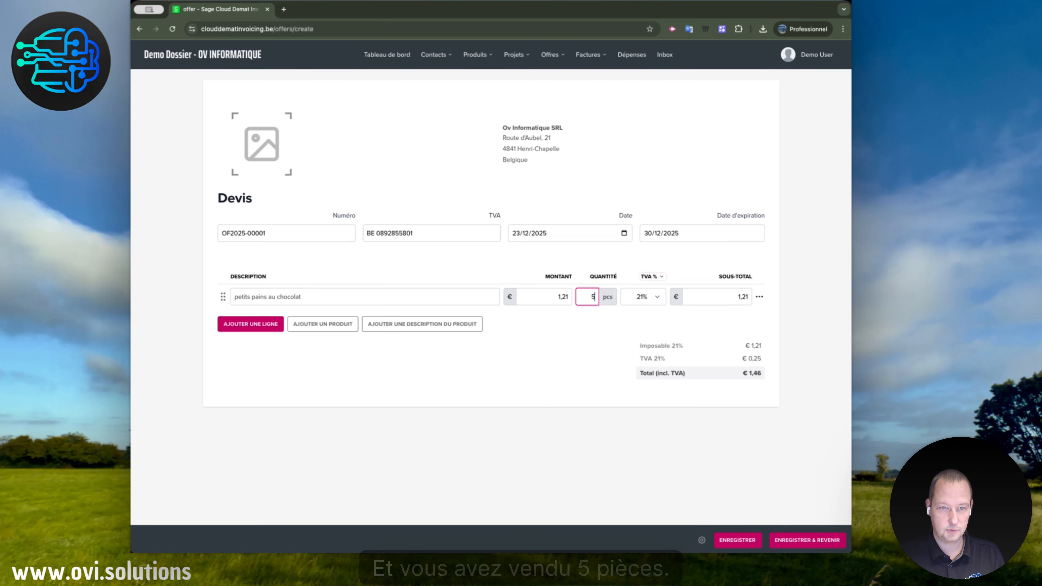
key(Tab)
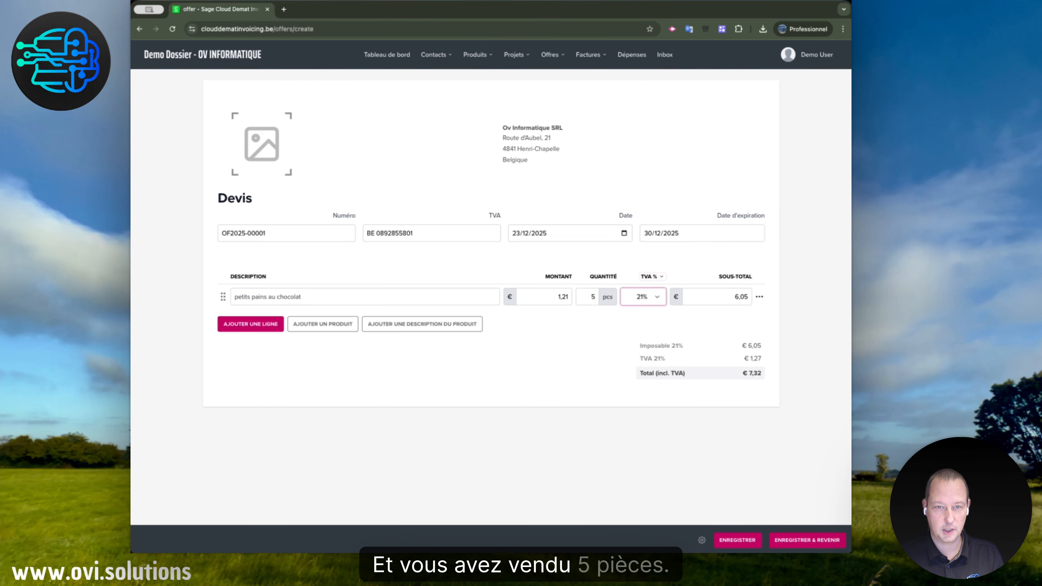
- Add a second quote line and fill it with the existing product "Mon super produit / article"
click(253, 326)
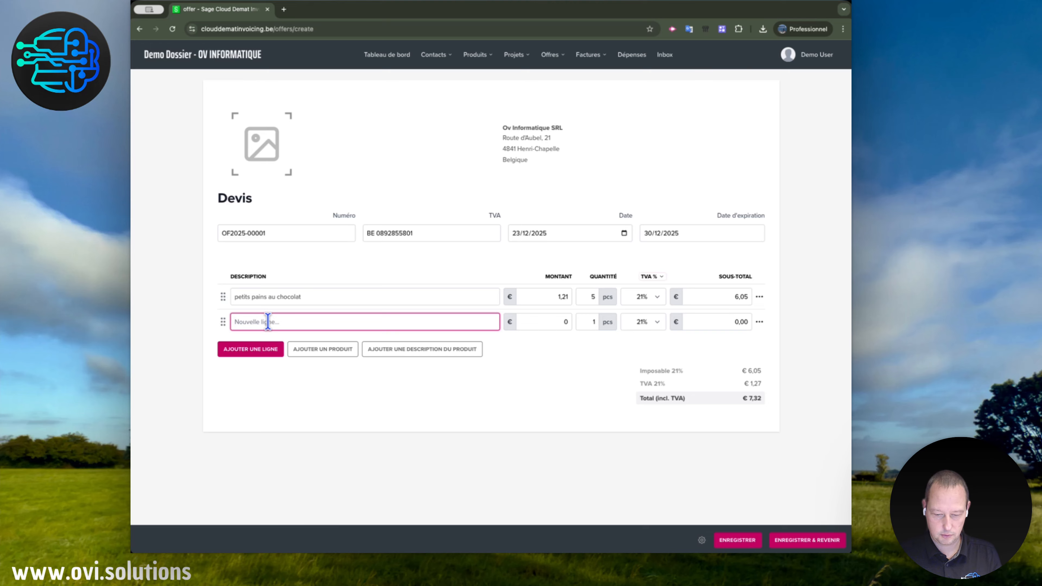
text(sup)
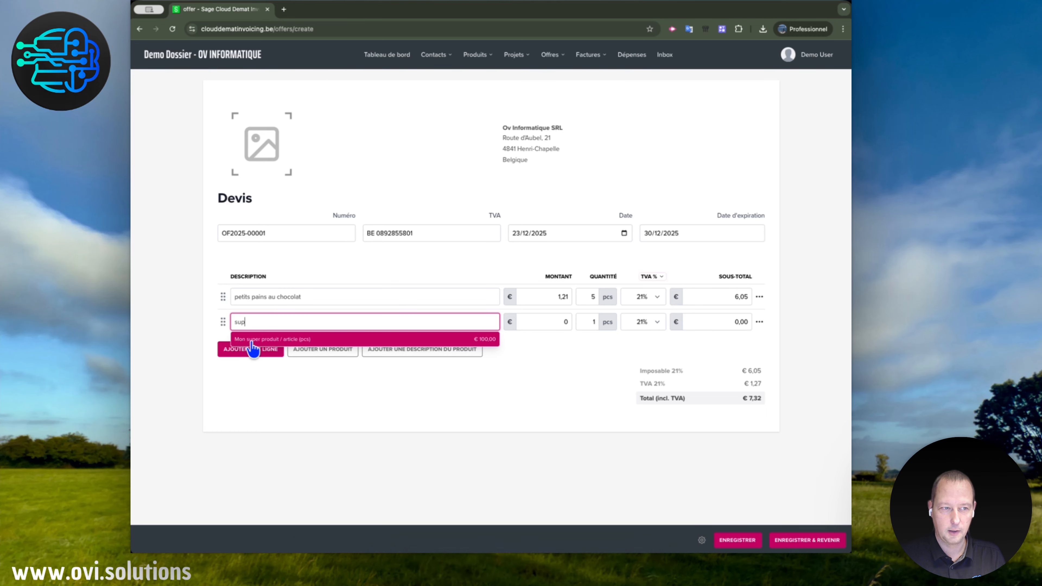
key(BackSpace)
key(BackSpace)
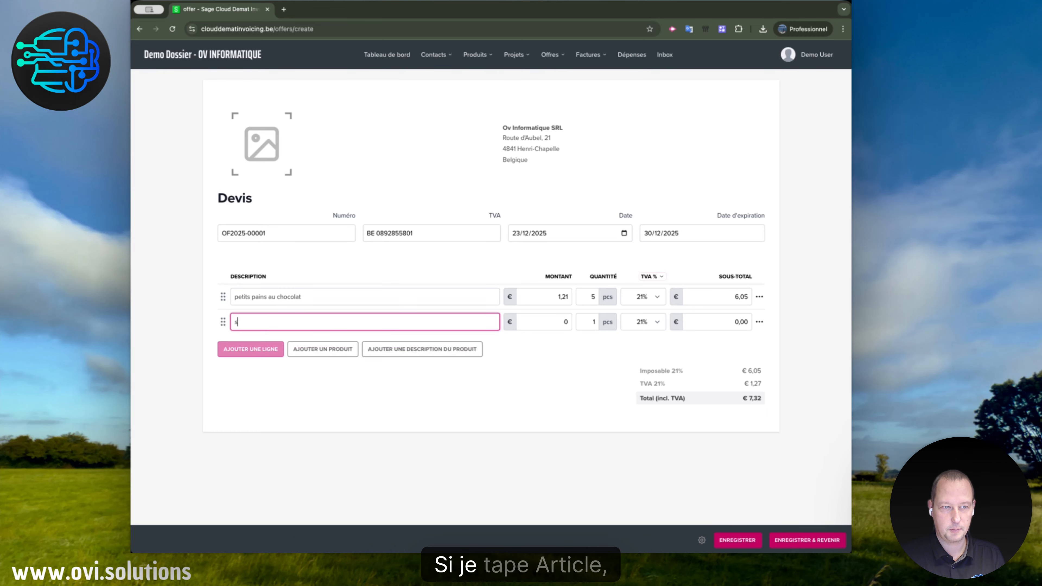
text(artic)
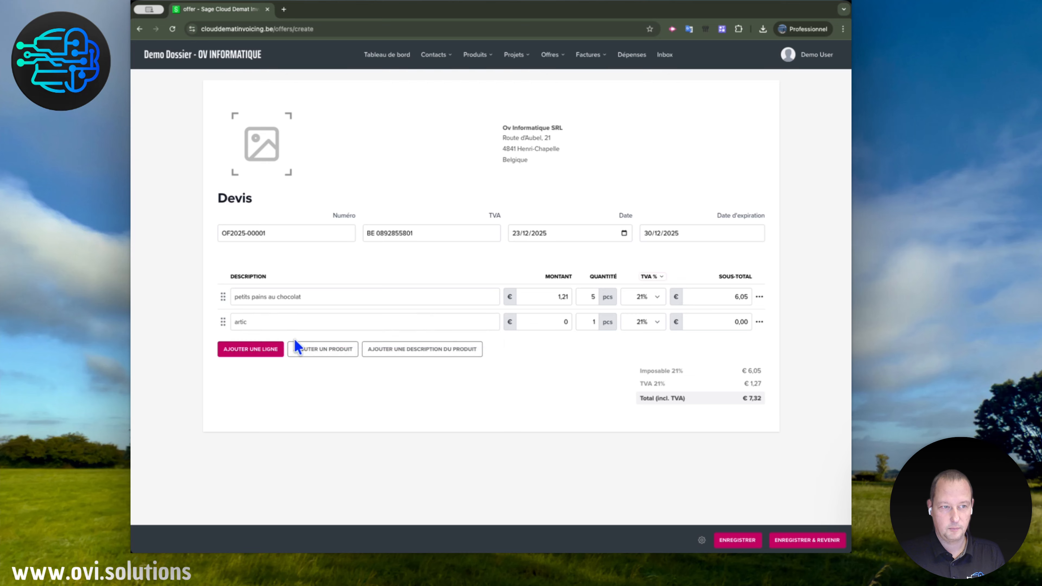
drag(292, 329, 223, 329)
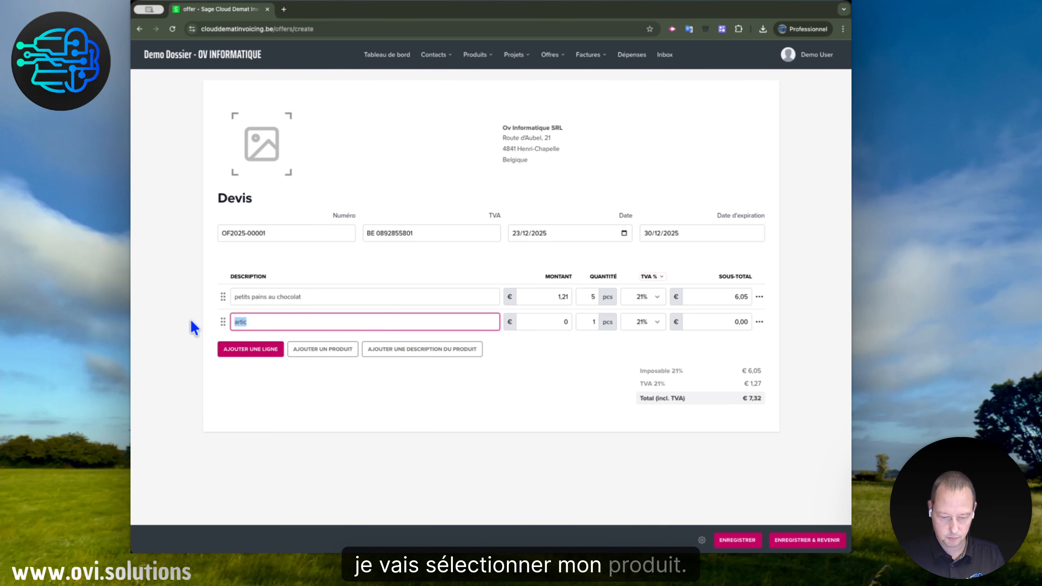
text(prod)
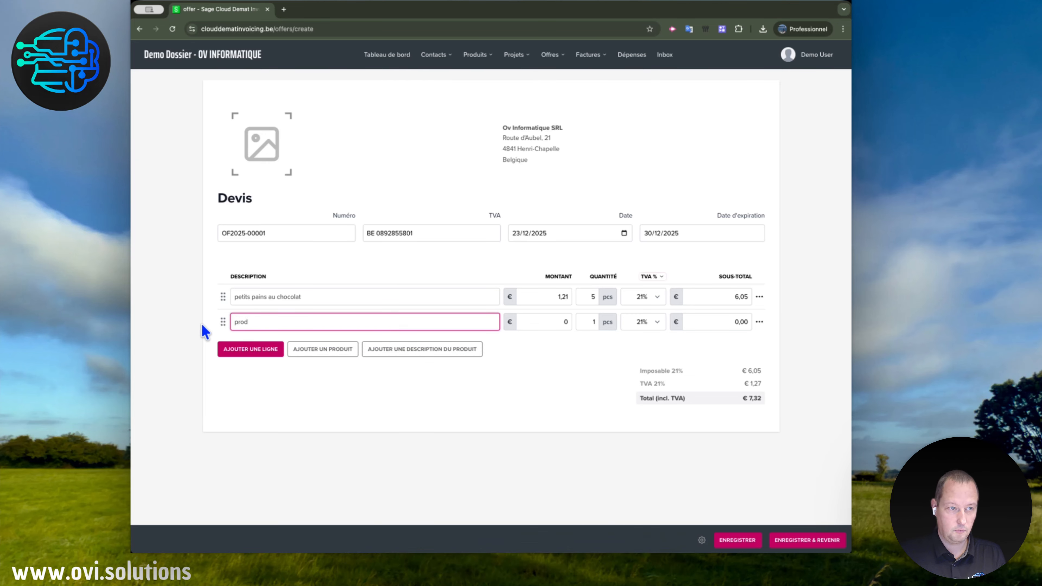
click(275, 345)
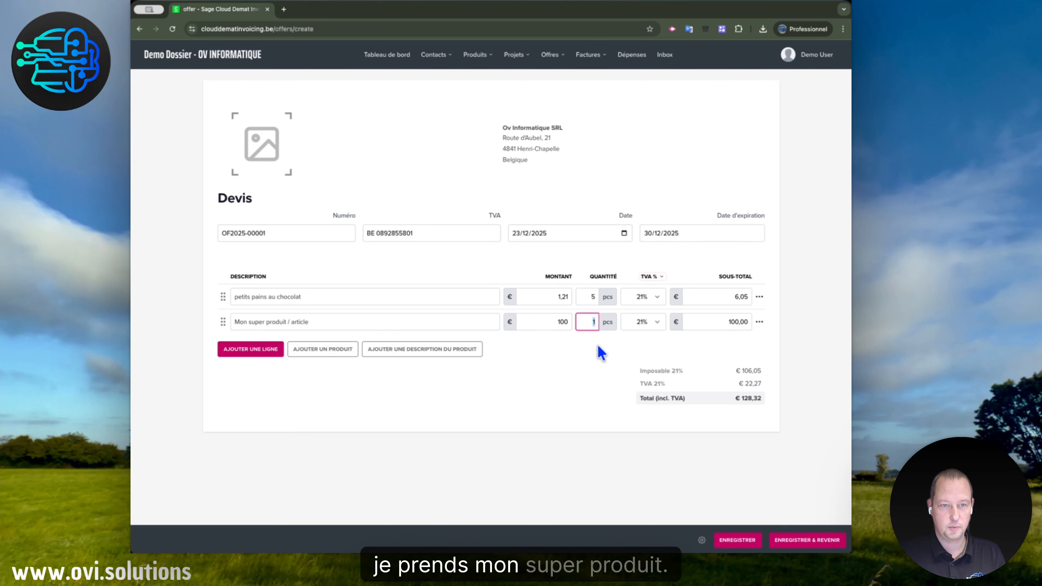
- Set the quantity of "Mon super produit / article" to 2 and move that line above "petits pains au chocolat"
click(554, 322)
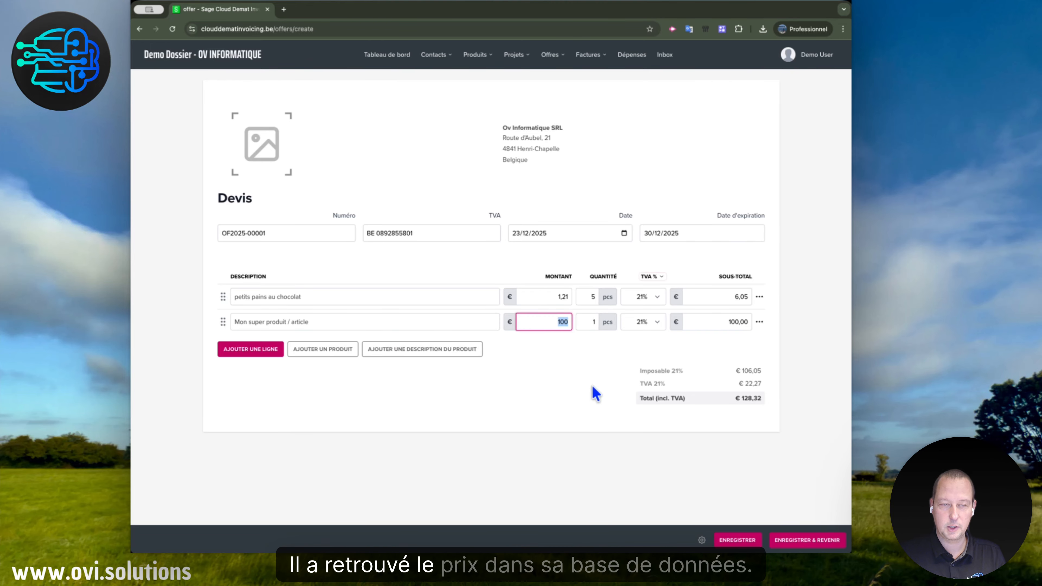
click(592, 323)
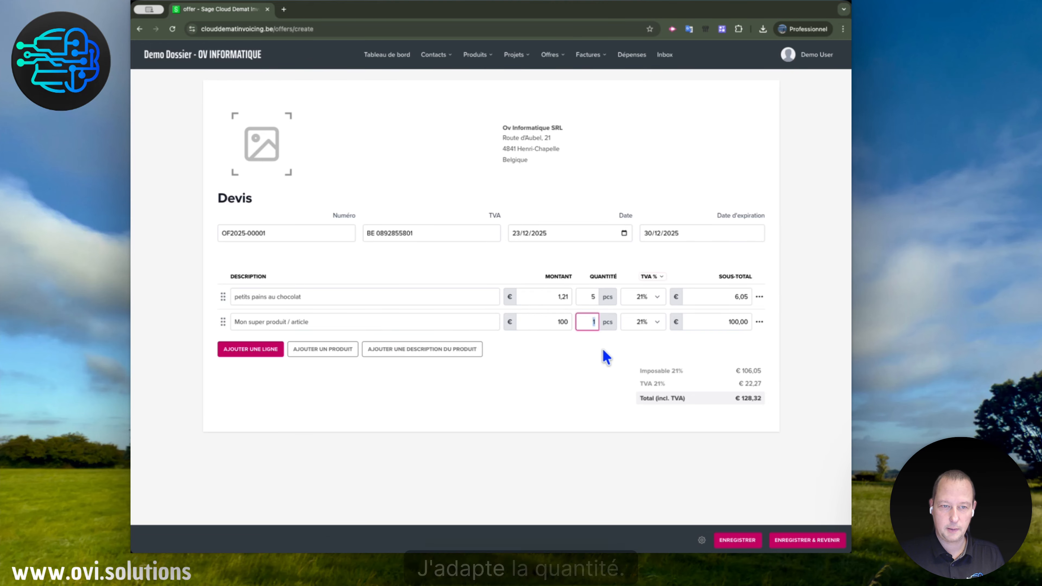
text(2)
key(Tab)
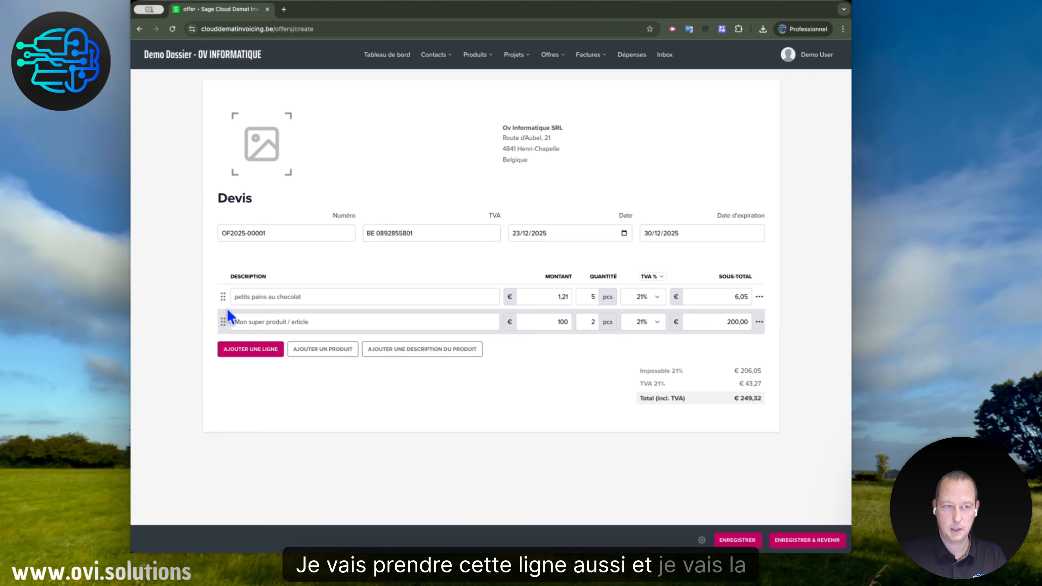
drag(228, 312, 227, 297)
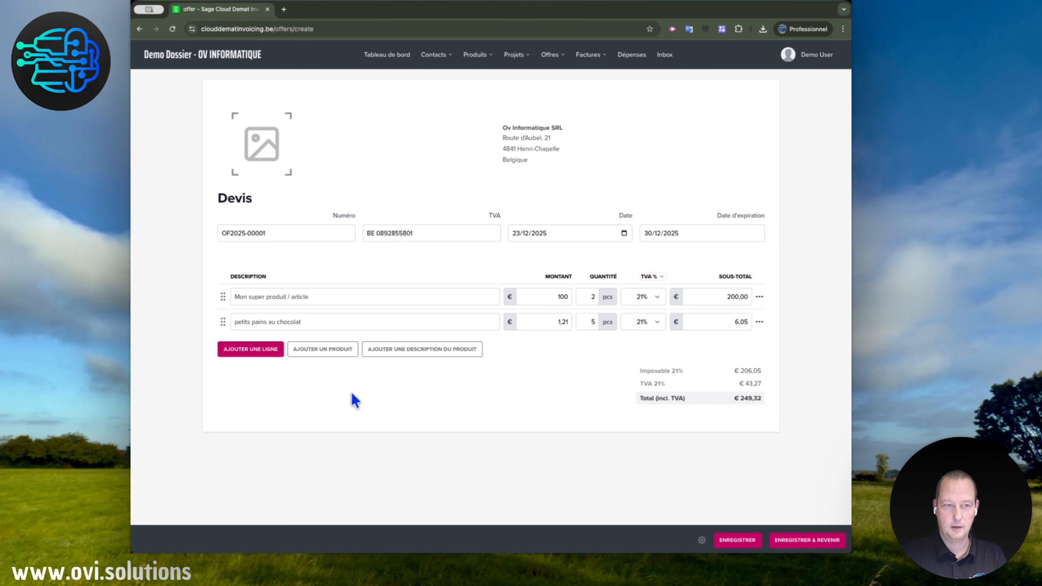
- View the dialog for adding a product description, close it without adding one, and look at the available product sections
click(458, 351)
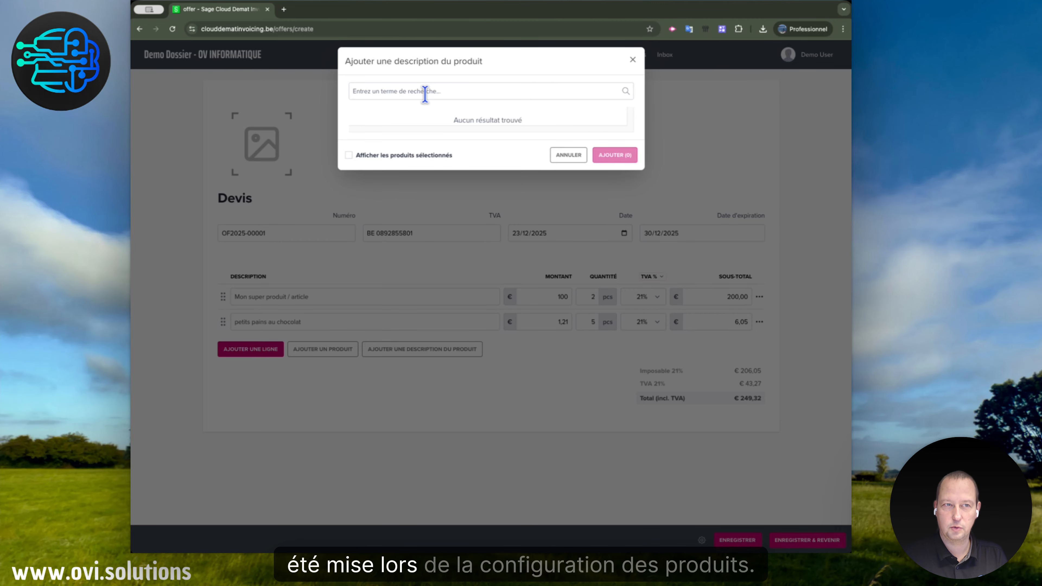
click(631, 62)
click(475, 57)
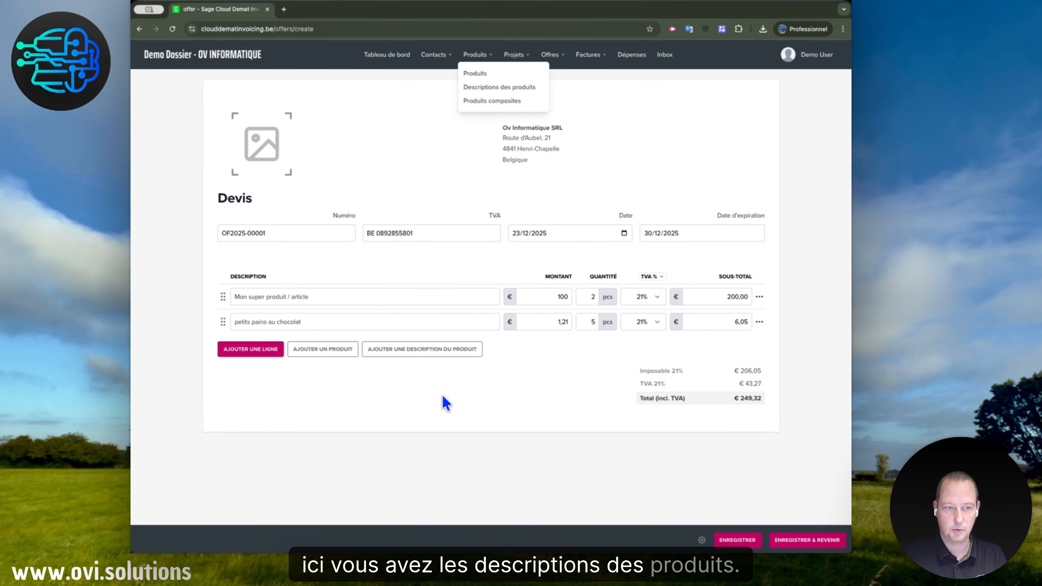
- Save the quote and return to the list of offers
click(735, 541)
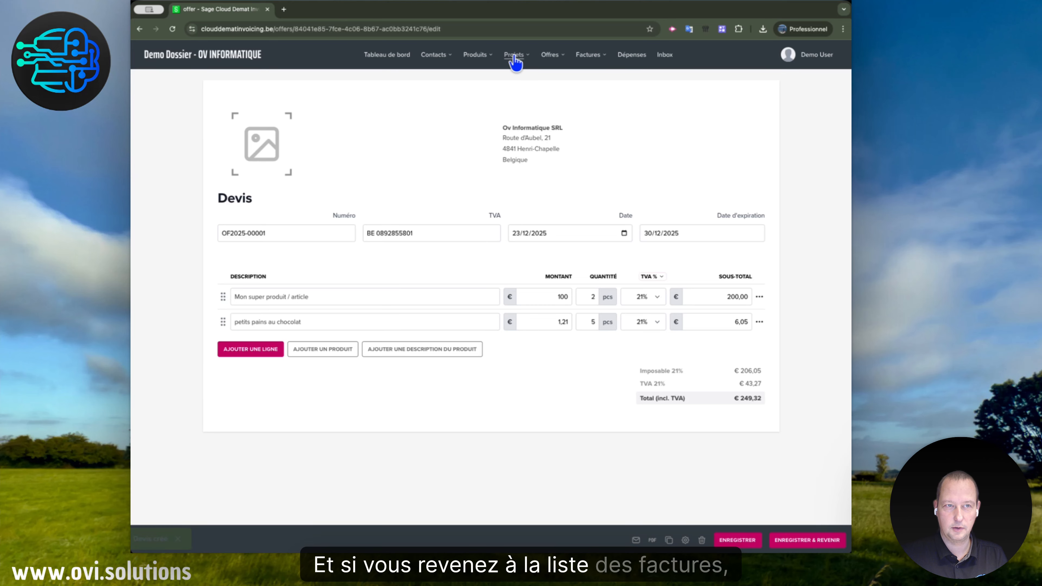
click(561, 54)
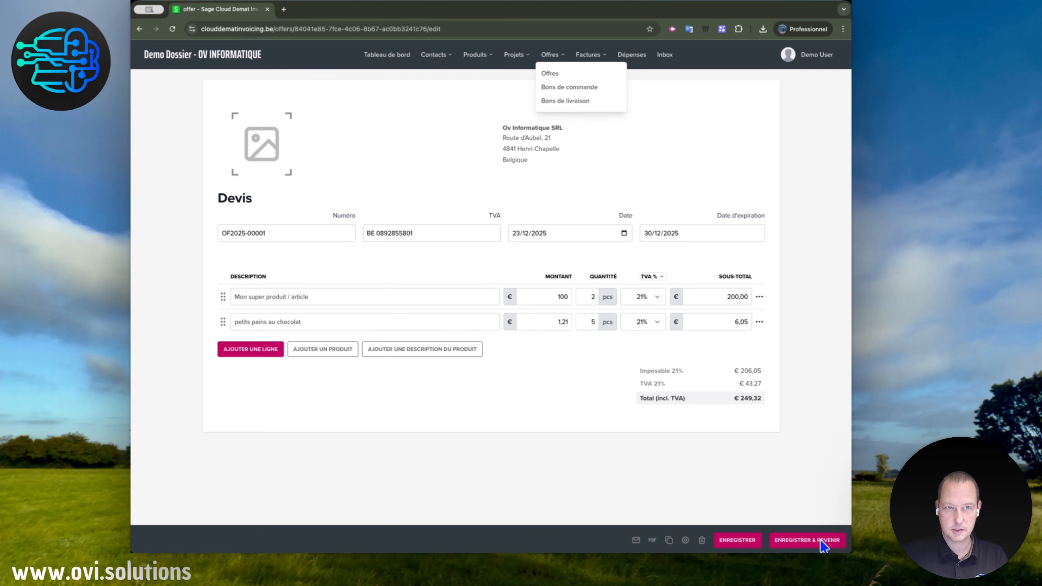
click(552, 76)
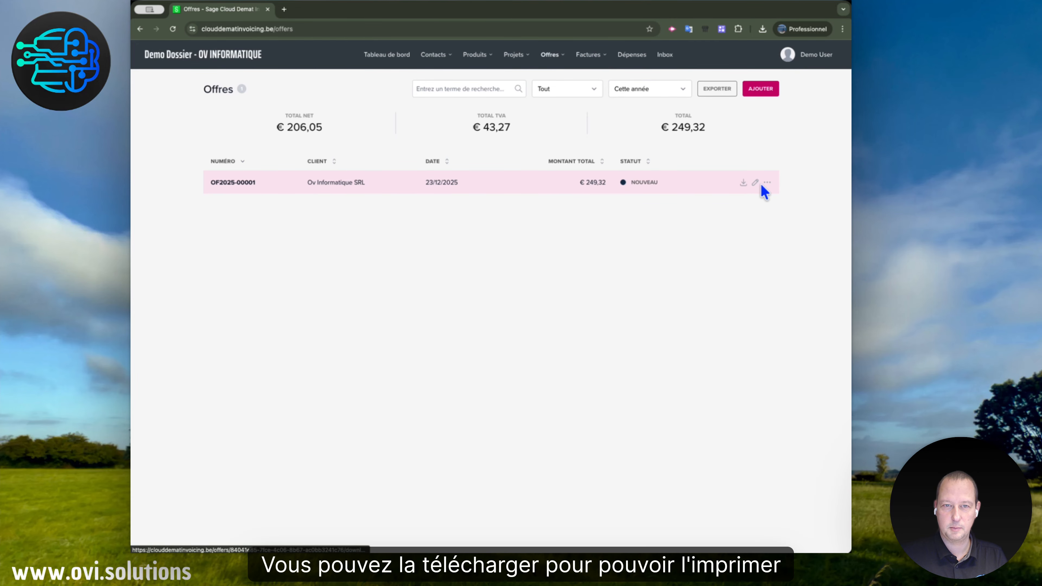
- View the actions available for the Ov Informatique SRL quote in the list of offers without applying any of them
click(767, 184)
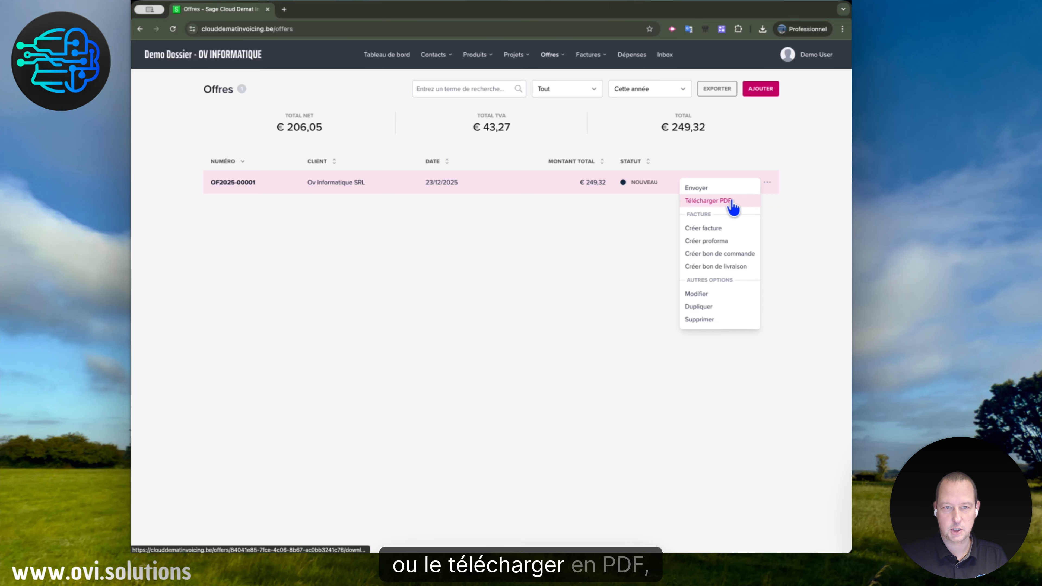
click(638, 226)
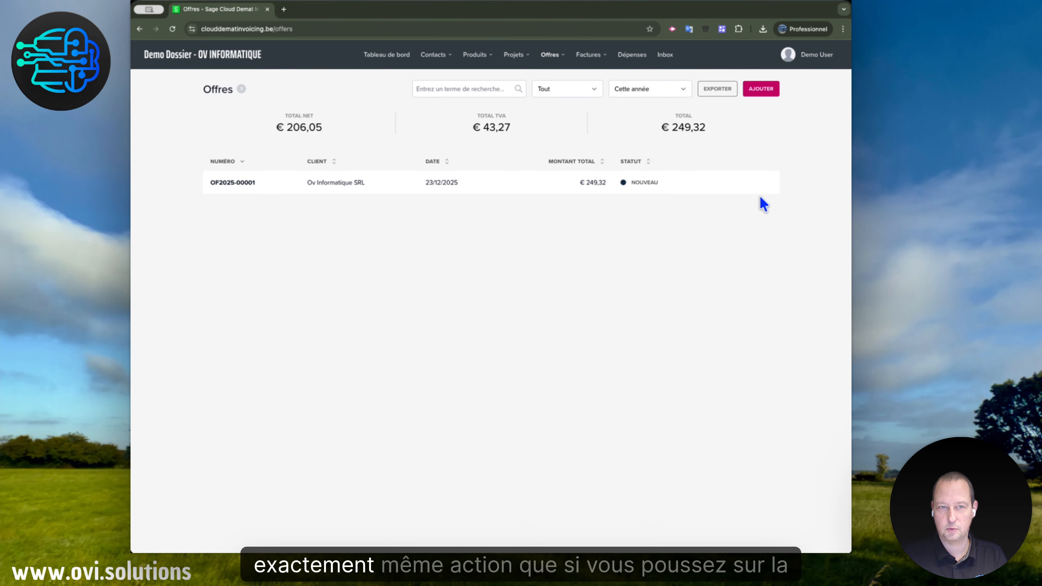
- Duplicate the Ov Informatique SRL quote, save the copy and return to the list of offers
mouse_move(716, 184)
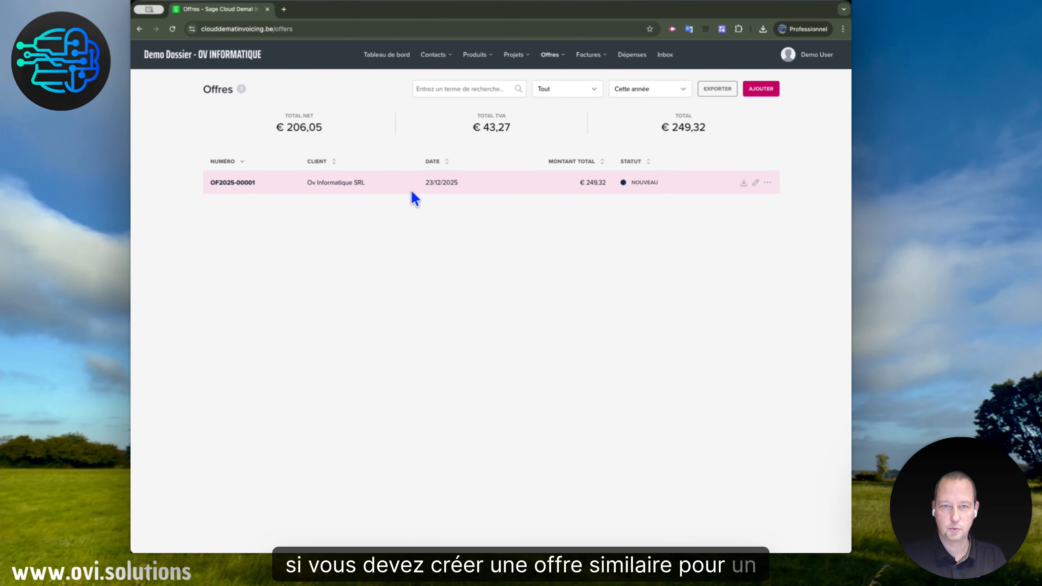
click(769, 184)
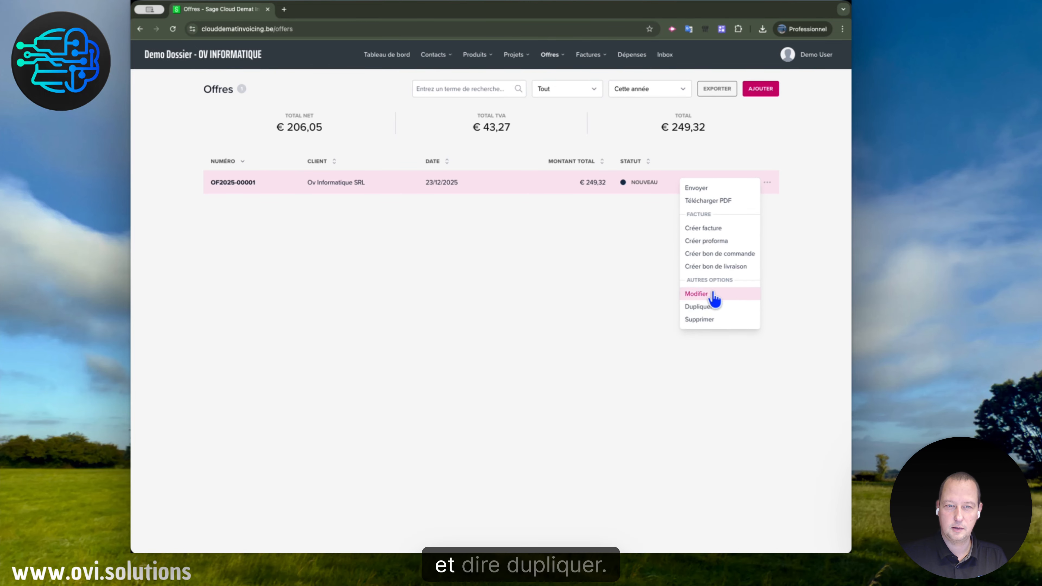
click(713, 312)
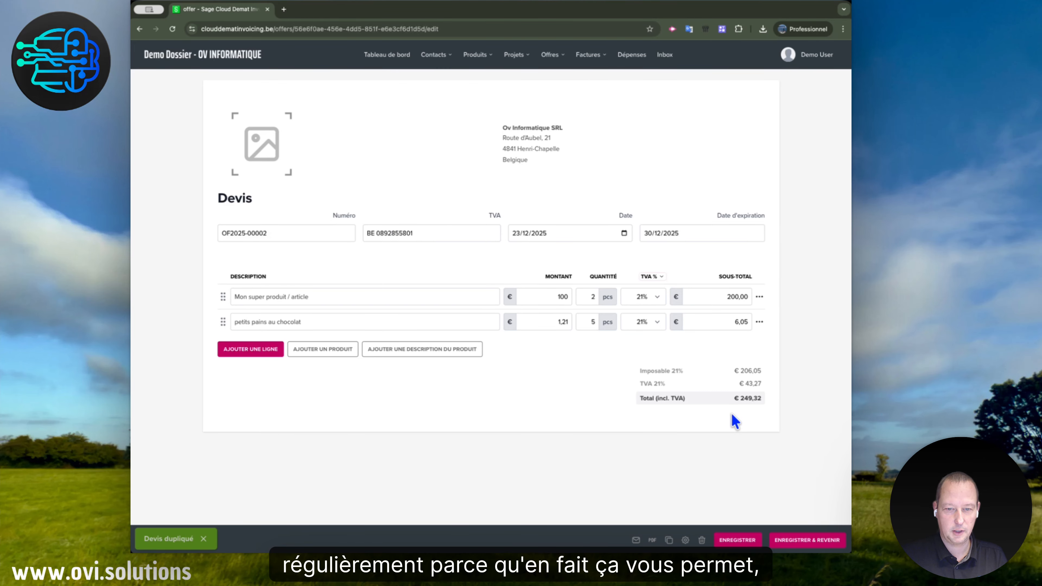
click(817, 544)
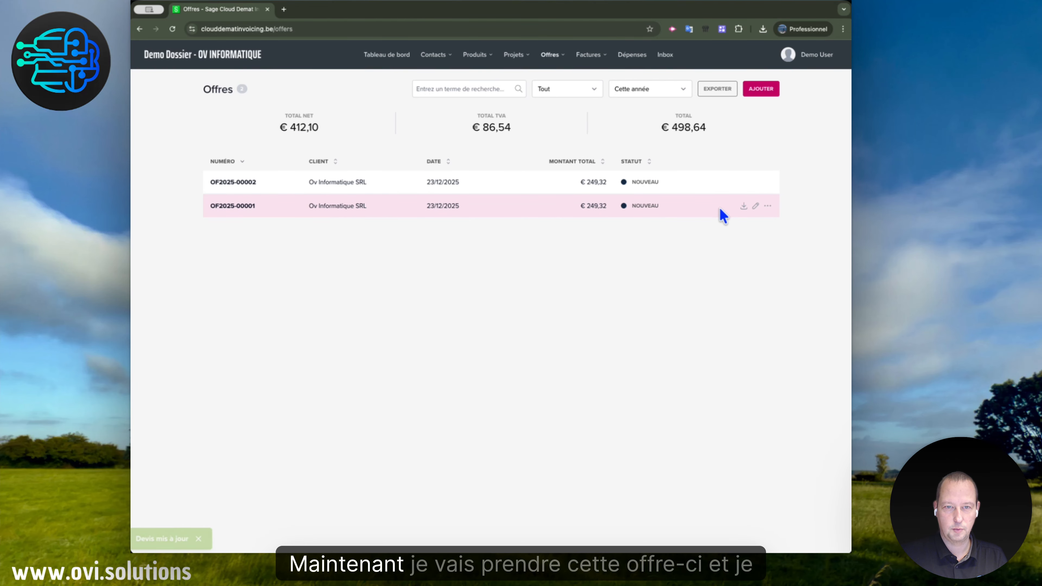
- Open the original Ov Informatique SRL quote for editing
click(755, 207)
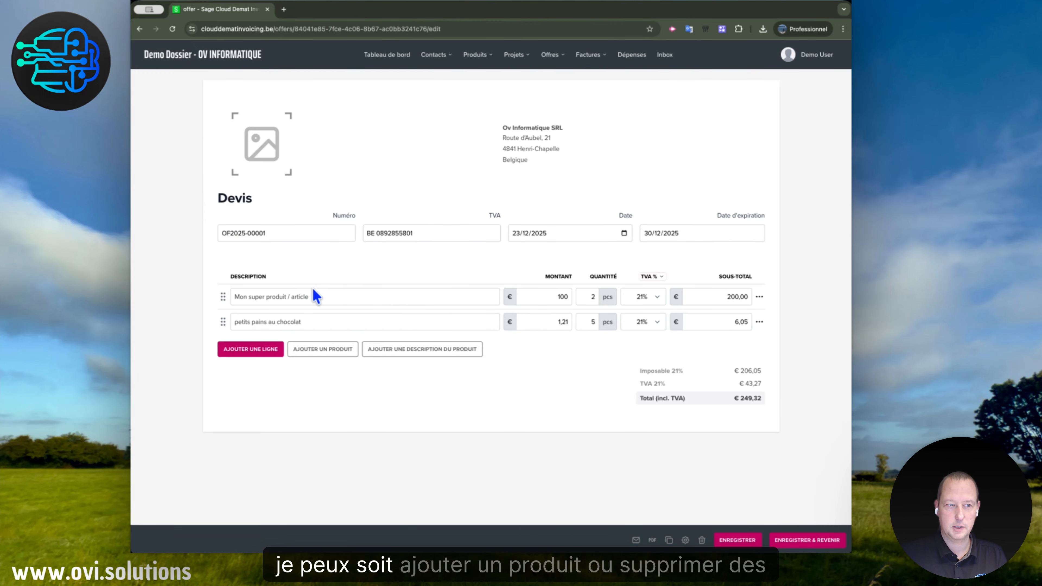